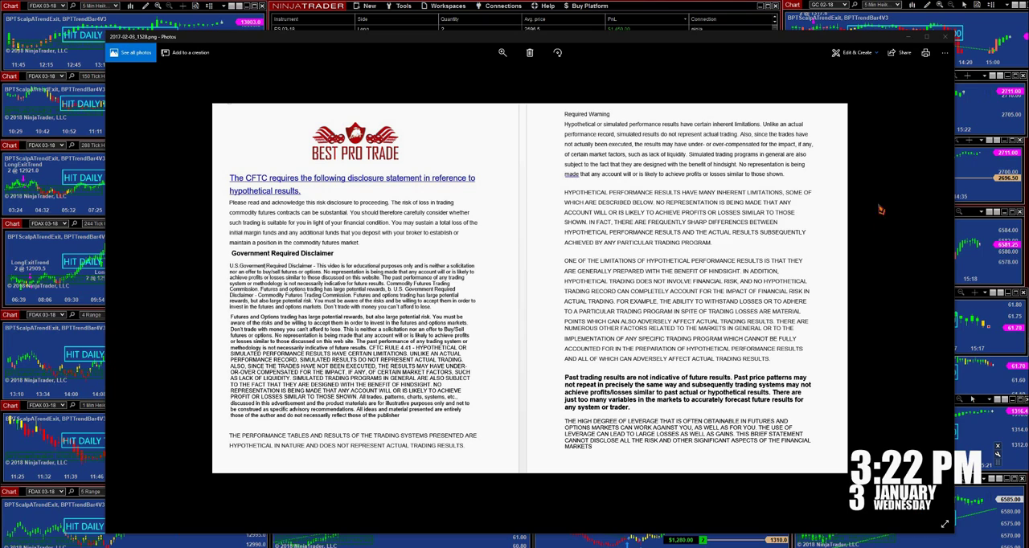
- Close the disclosure statement image in Photos to reveal the NinjaTrader charts
click(946, 36)
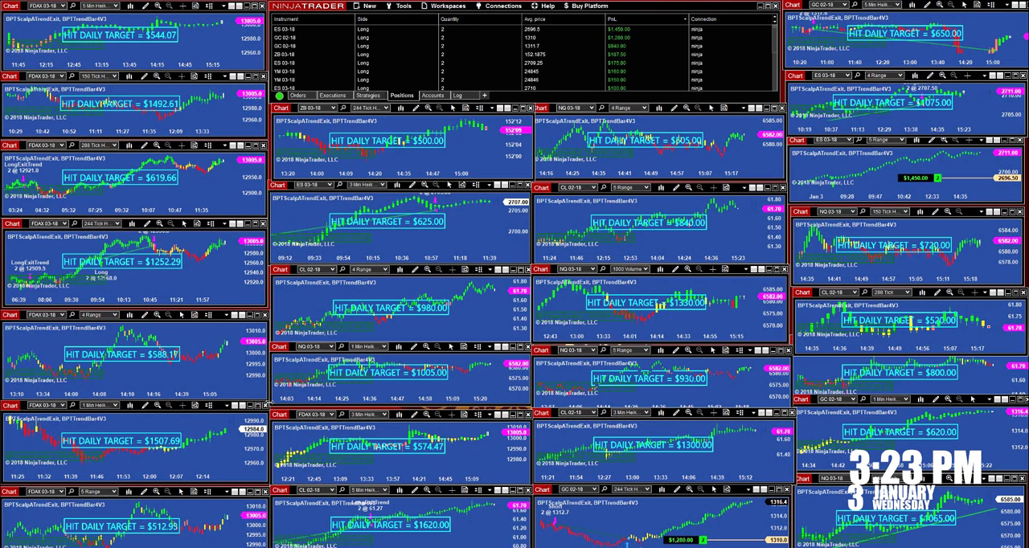
- Enlarge the FDAX chart with the $1507.69 daily target across the screen
drag(265, 407, 845, 173)
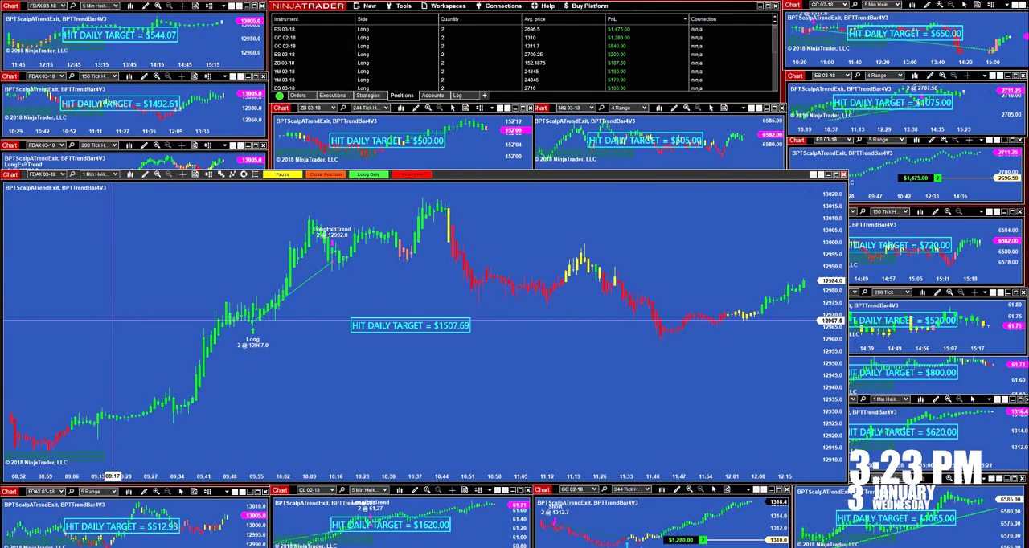
scroll(112, 326, up, 6)
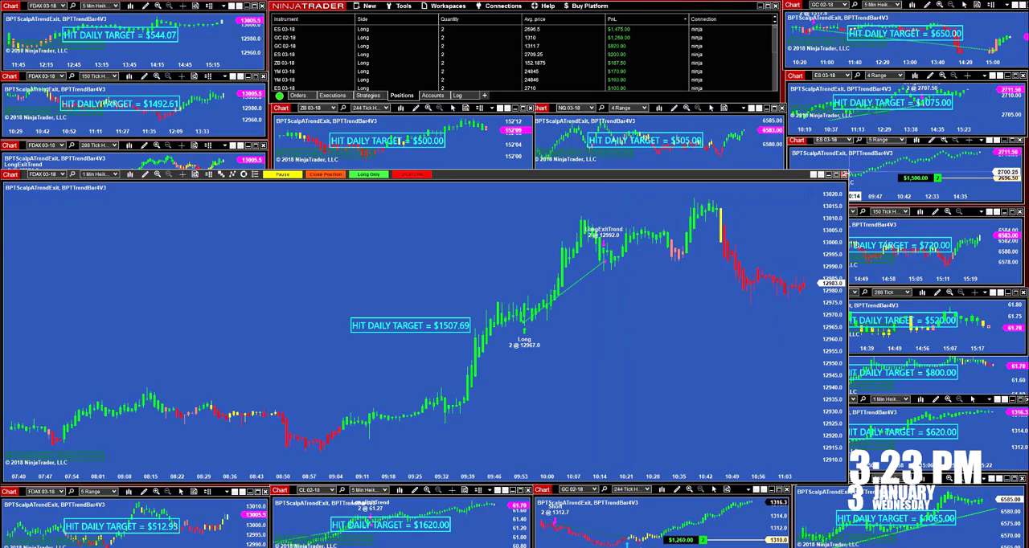
- Re-tile the FDAX chart, then enlarge and pan the $1075 ES chart before shrinking it
click(830, 175)
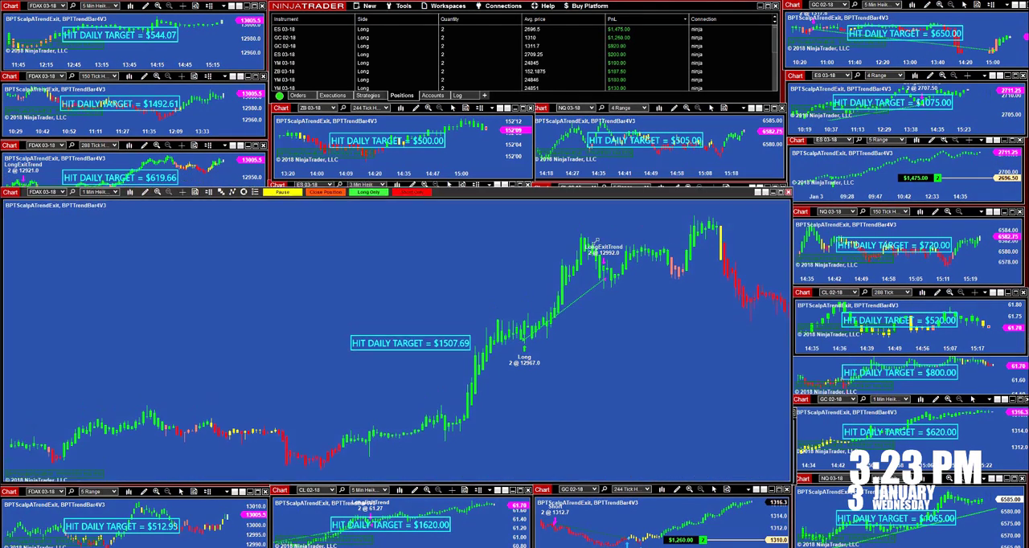
drag(269, 385, 269, 408)
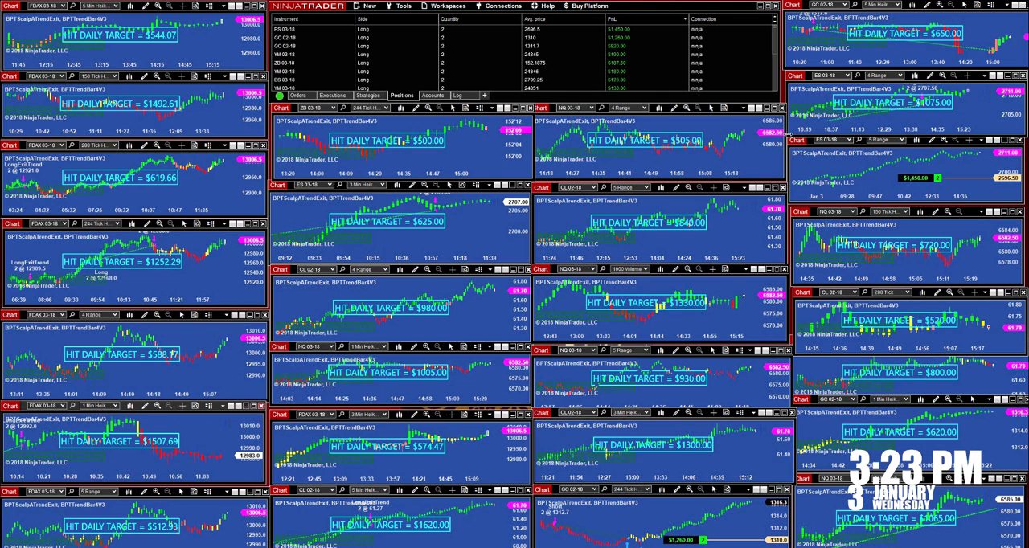
drag(788, 136, 122, 414)
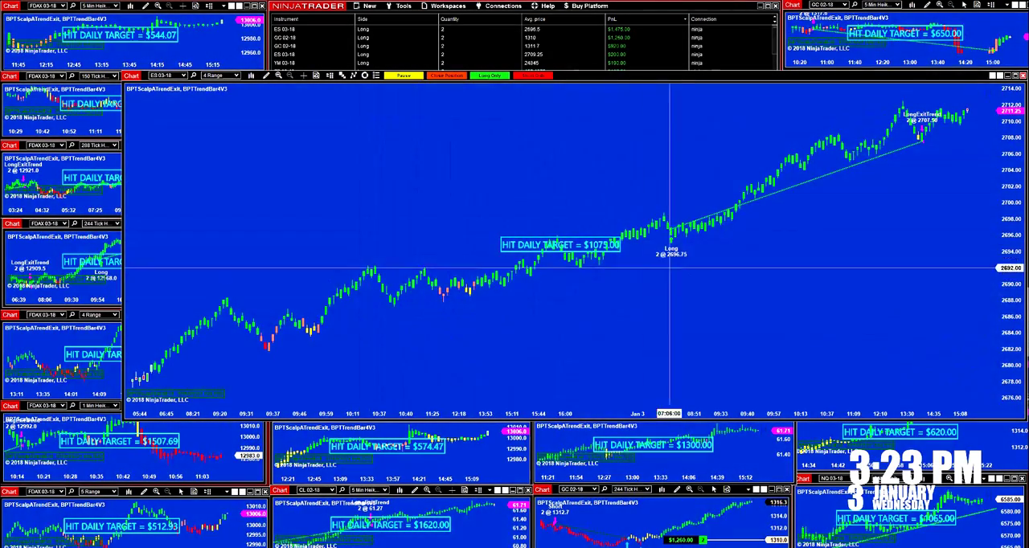
scroll(636, 314, down, 3)
scroll(643, 257, down, 2)
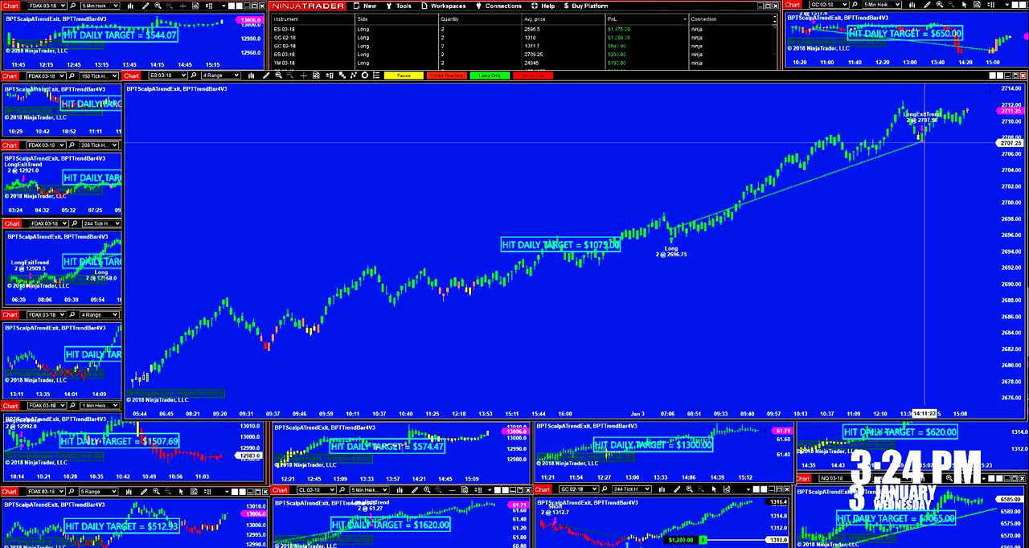
drag(924, 143, 878, 213)
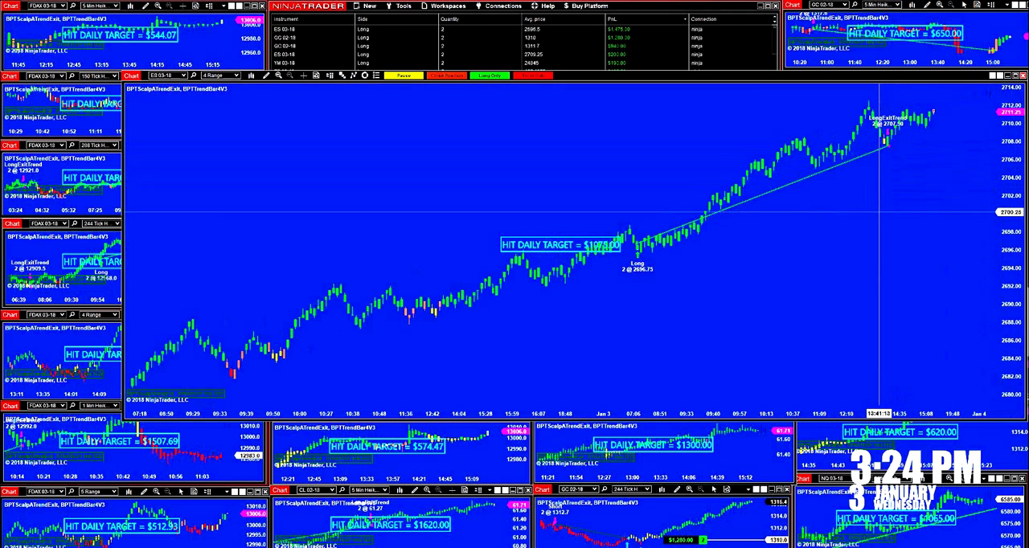
scroll(879, 213, down, 3)
scroll(879, 213, down, 3)
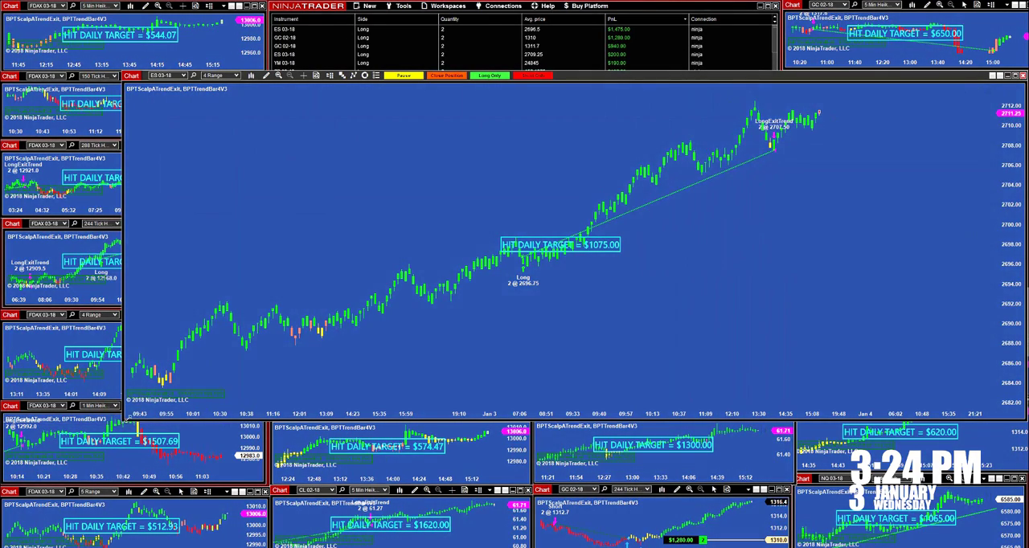
drag(128, 86, 796, 80)
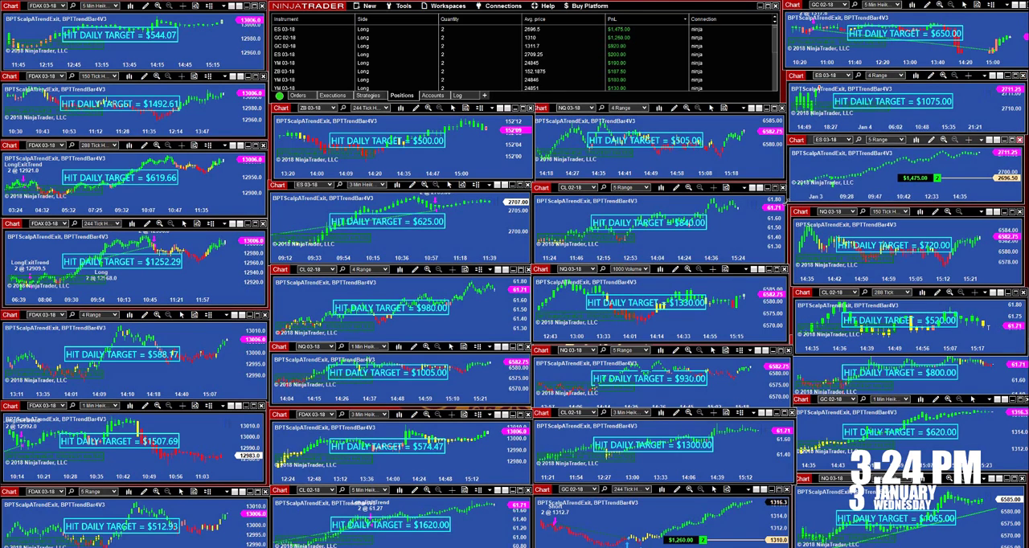
- Enlarge the ES 5 Range chart, compress its time axis, then re-tile and widen it
drag(787, 206, 169, 487)
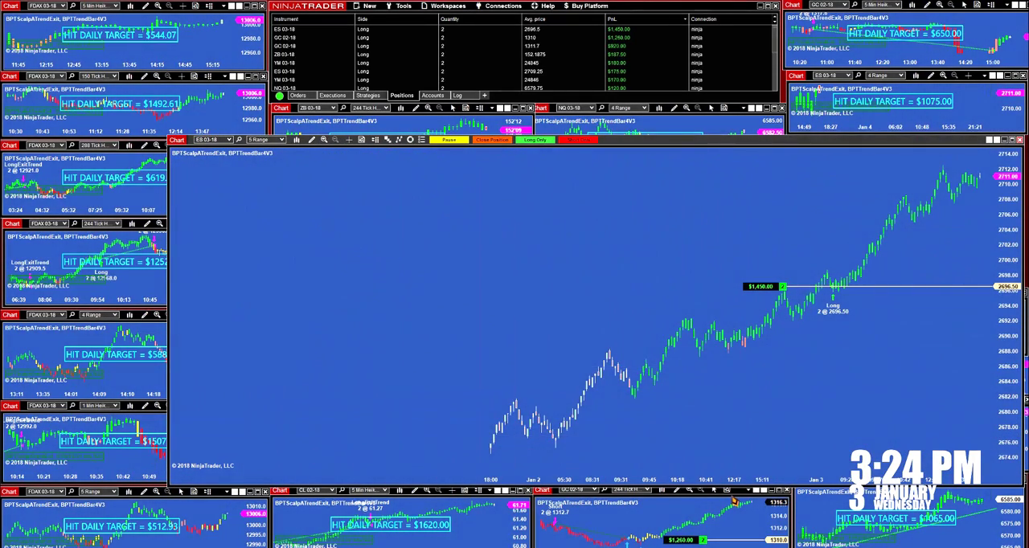
mouse_move(731, 479)
mouse_down()
mouse_move(560, 459)
mouse_move(1001, 458)
mouse_up()
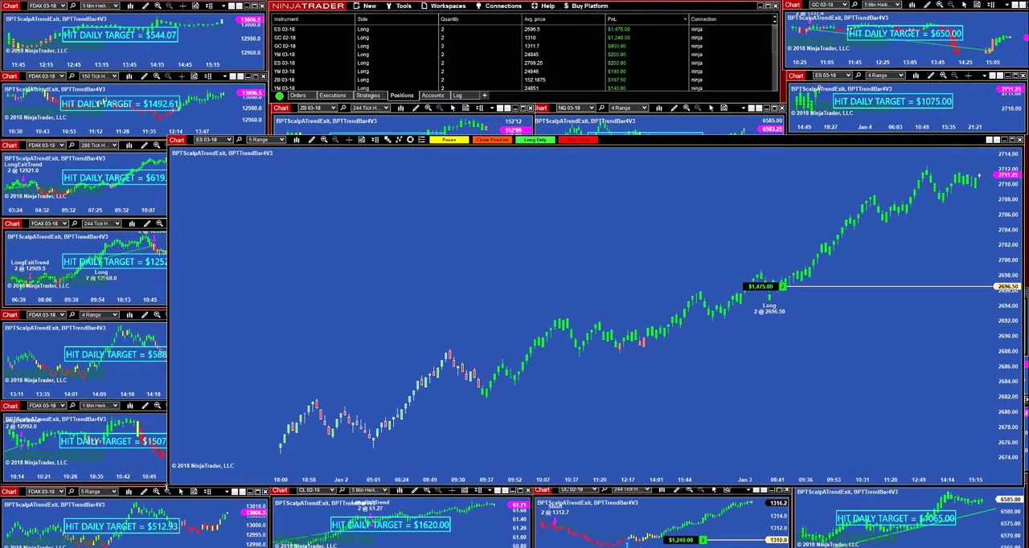
key(super+Down)
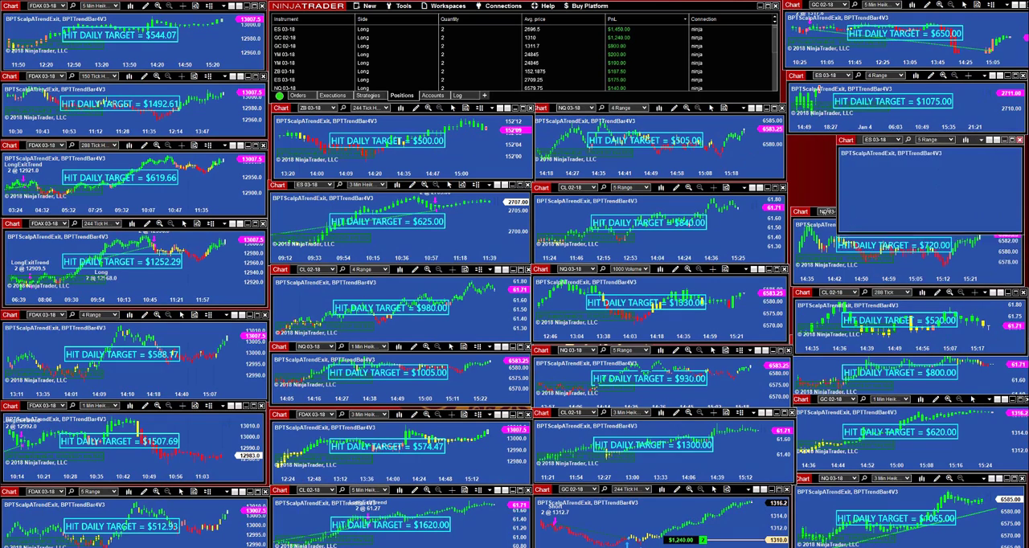
drag(828, 177, 794, 177)
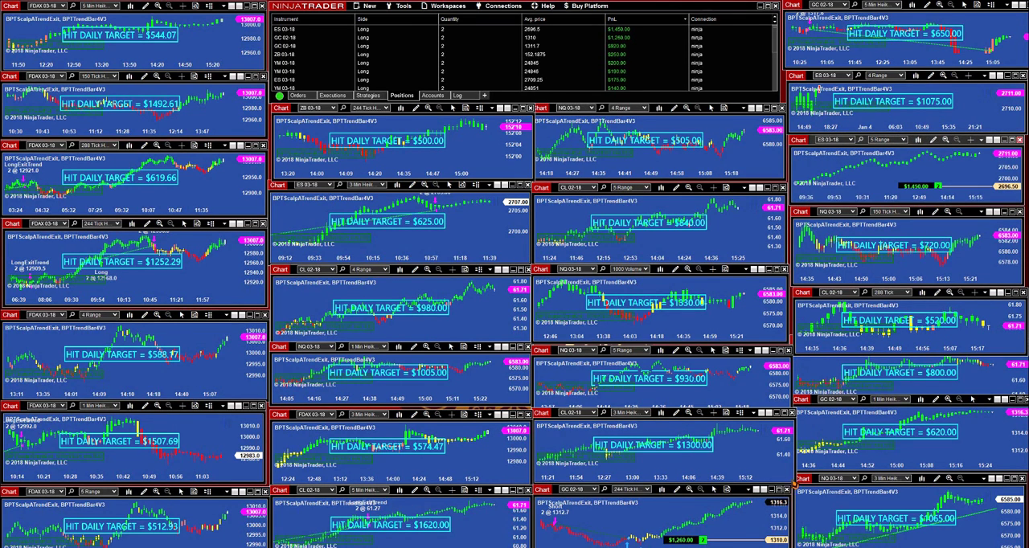
- Enlarge the bottom-right $1065 NQ chart to review its trades, then shrink it back
click(806, 484)
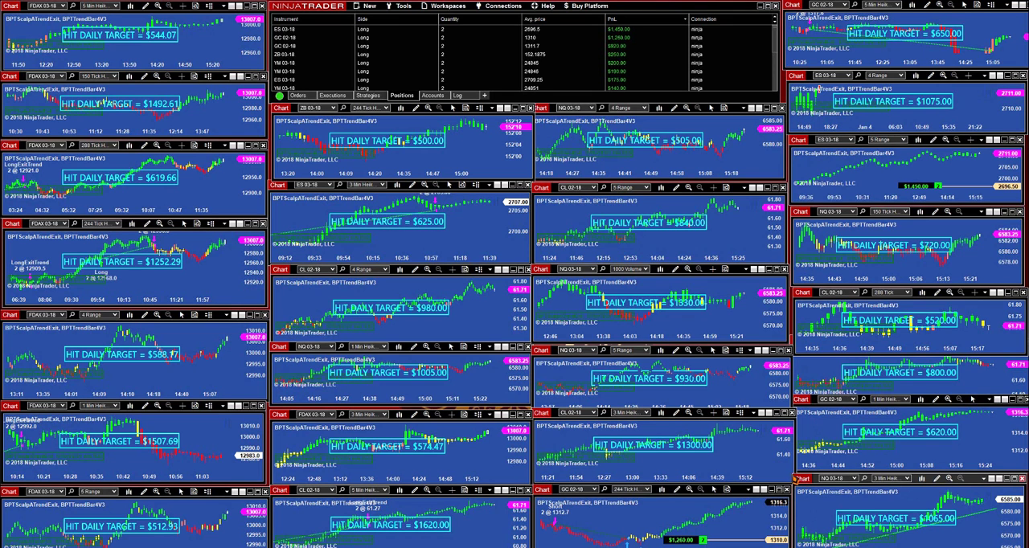
drag(806, 485, 193, 207)
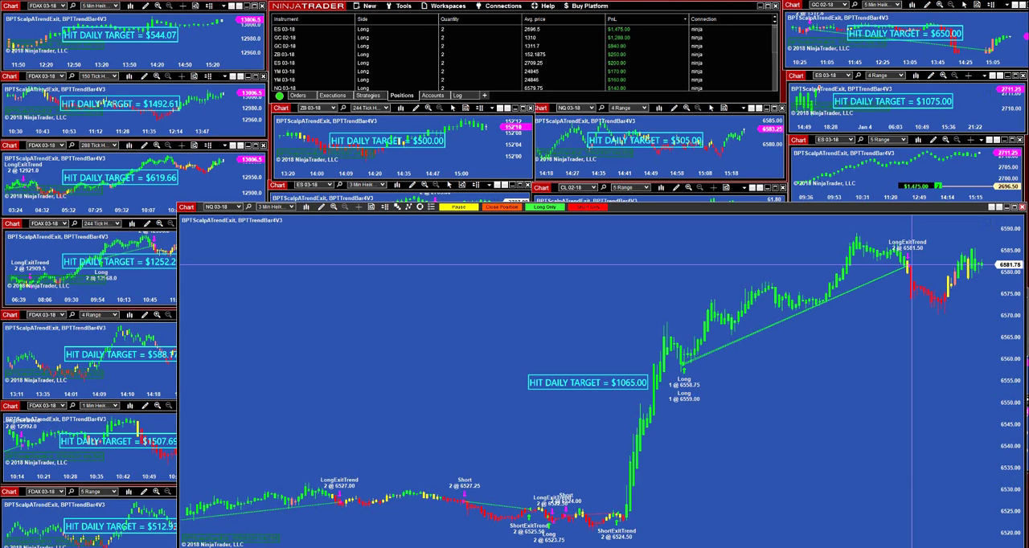
scroll(644, 362, up, 3)
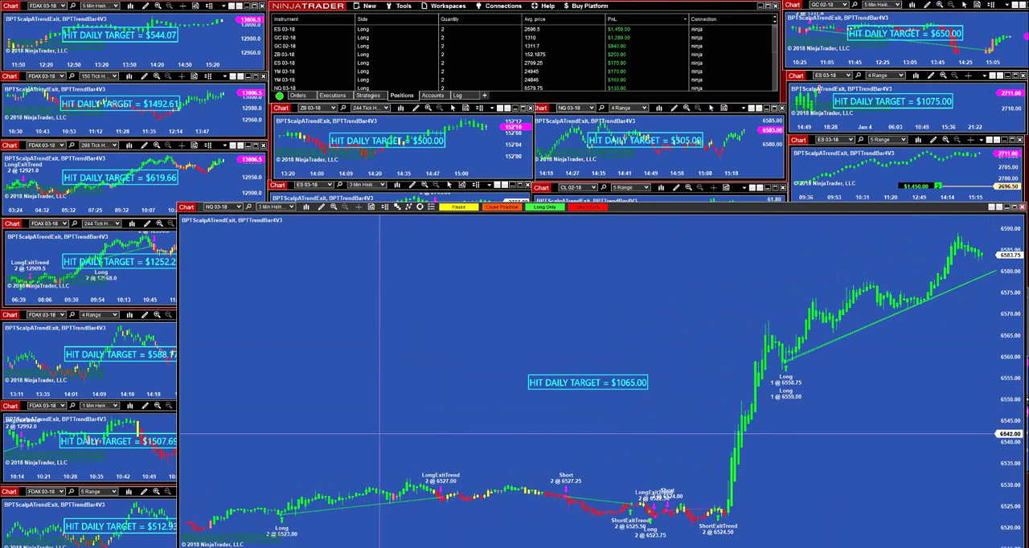
scroll(377, 435, up, 1)
scroll(378, 435, down, 2)
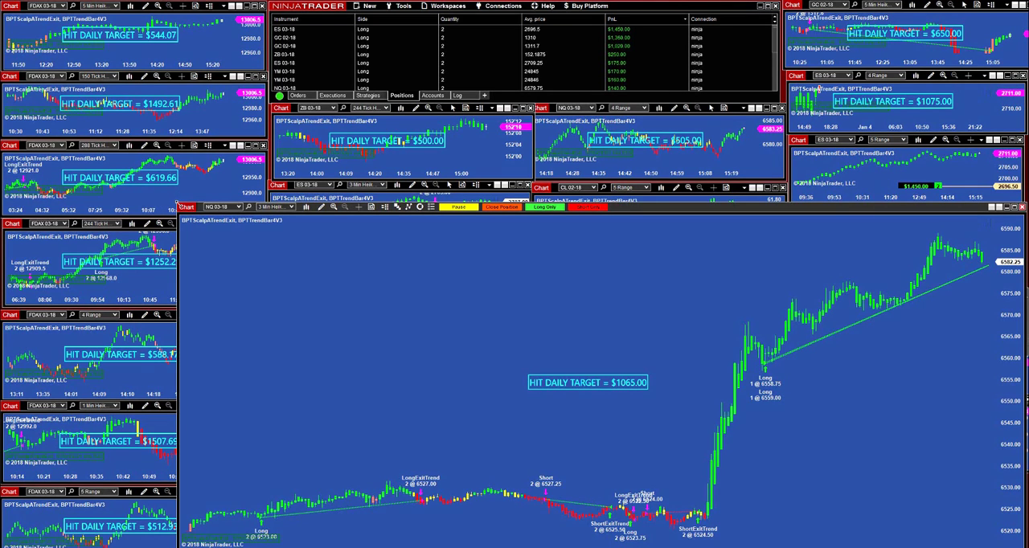
drag(178, 203, 797, 476)
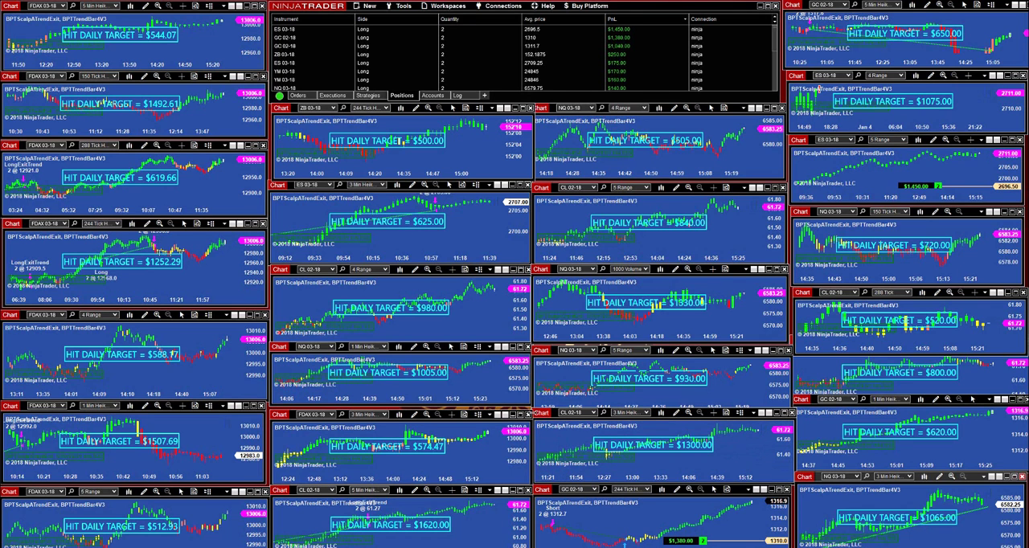
- Enlarge the $1300 CL chart and pan between its earliest and later trades
drag(534, 412, 1, 143)
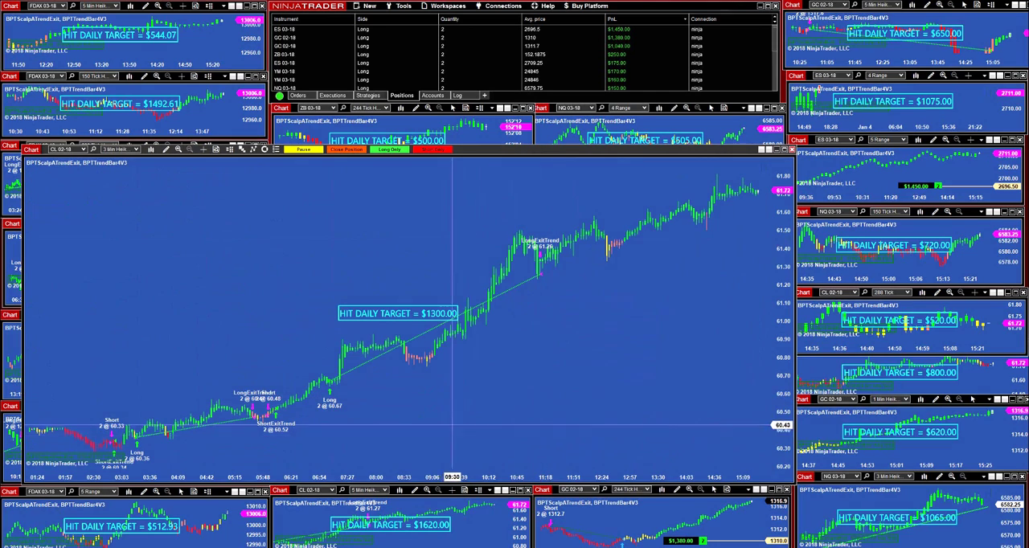
scroll(450, 361, down, 3)
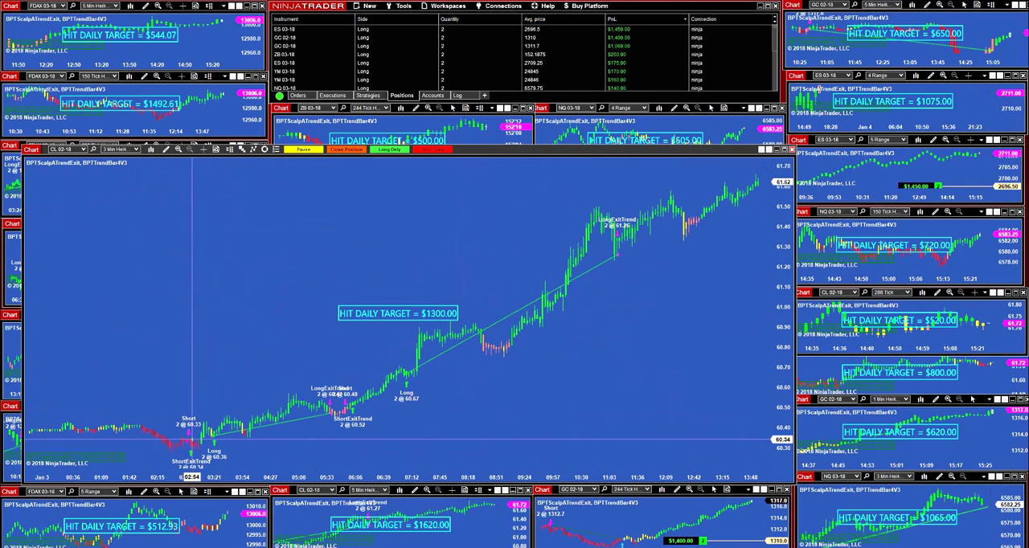
drag(193, 322, 294, 322)
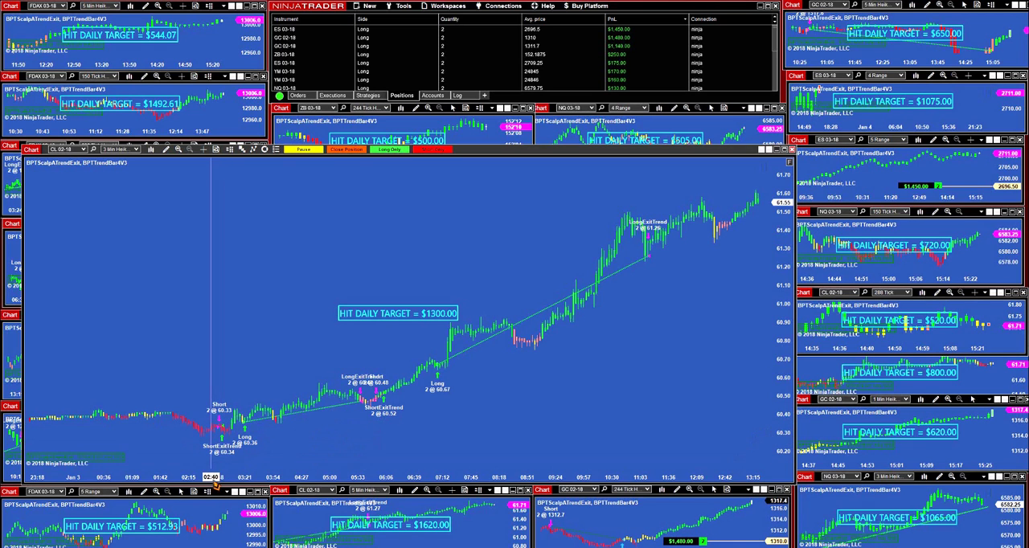
drag(212, 419, 189, 422)
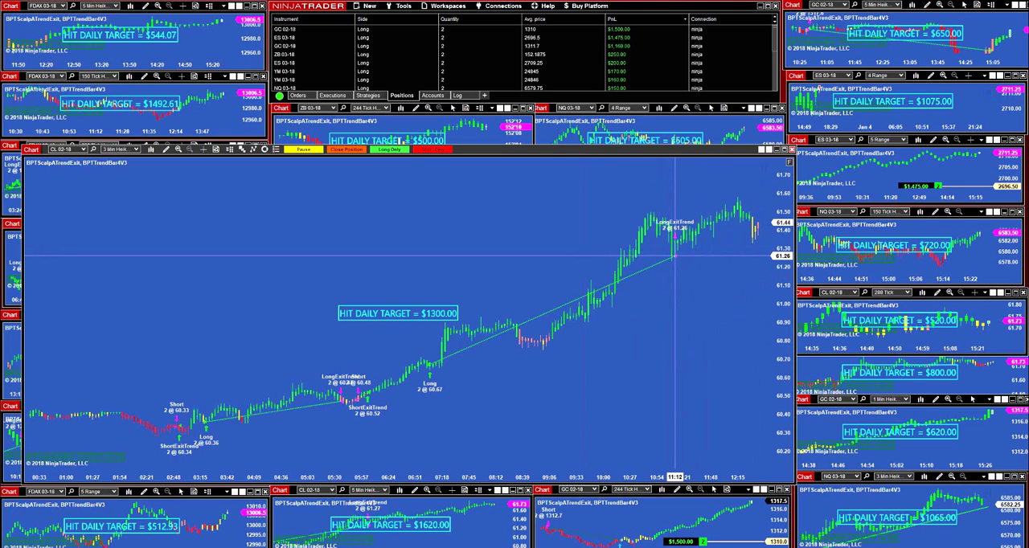
- Shrink the $1300 CL chart into the grid, then enlarge and centre the $840 CL chart
click(31, 151)
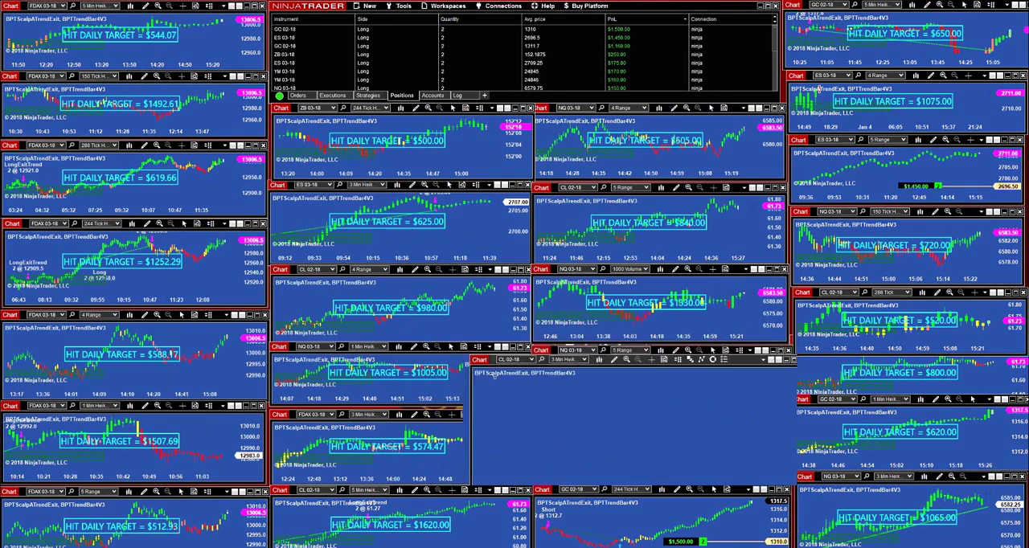
drag(479, 364, 532, 415)
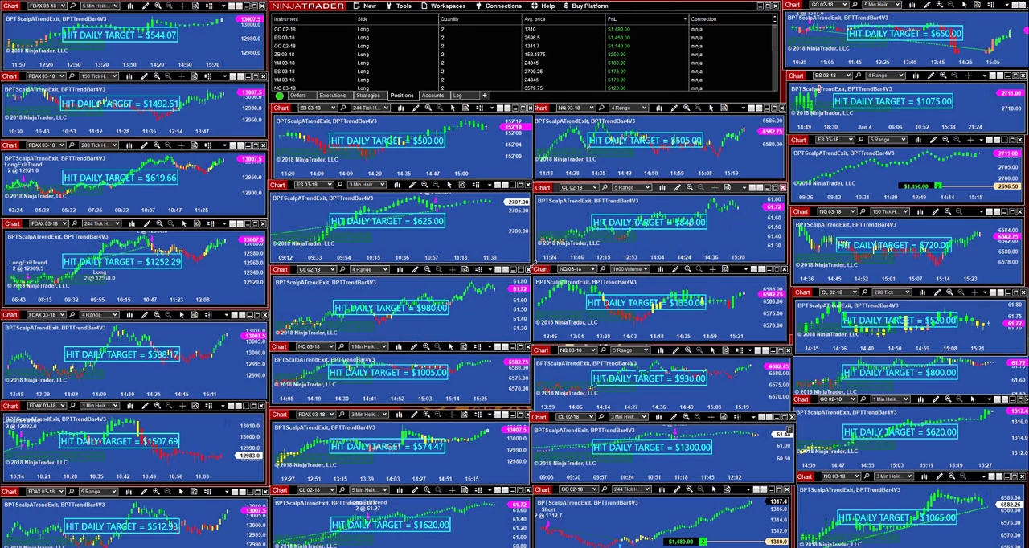
drag(537, 269, 165, 440)
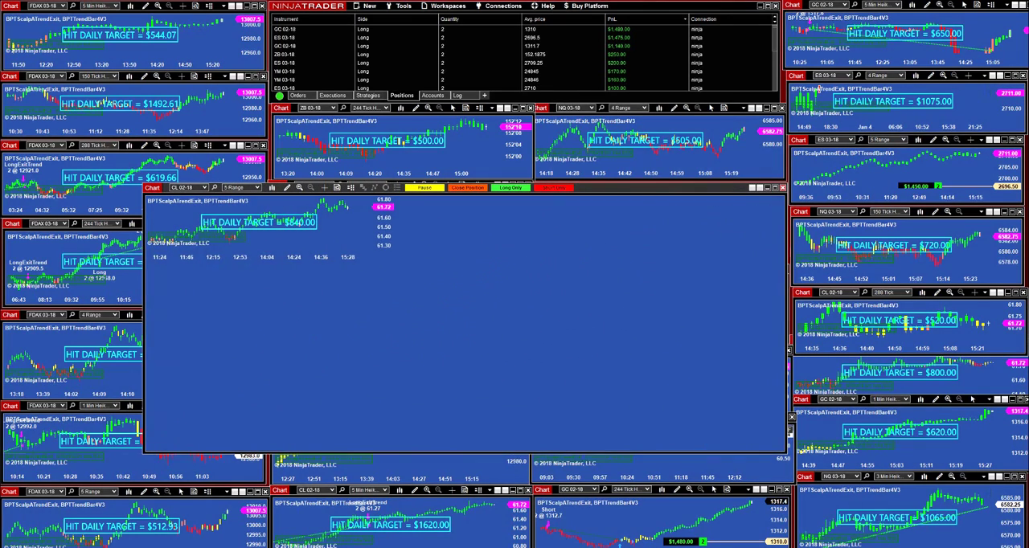
drag(427, 374, 326, 338)
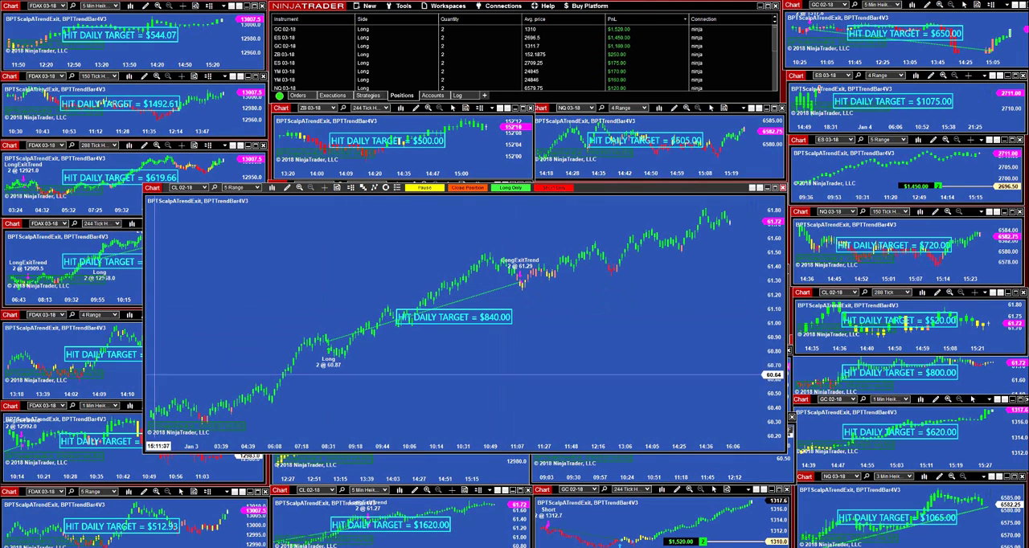
drag(141, 455, 176, 438)
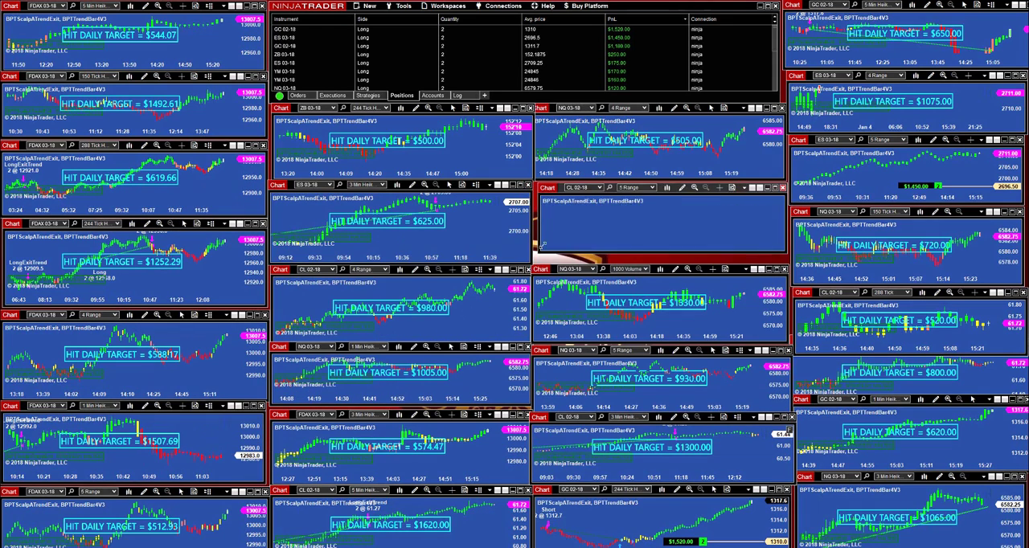